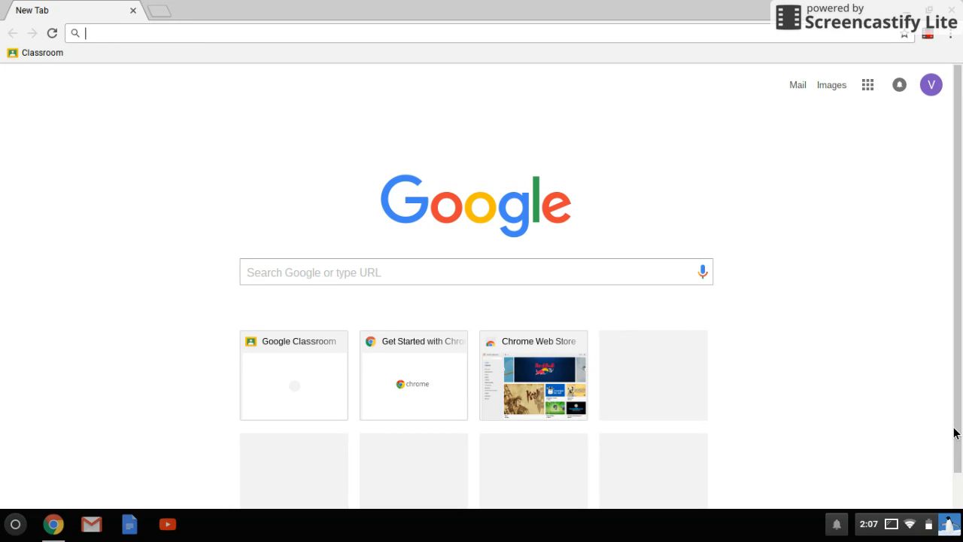
text(www.runnemed)
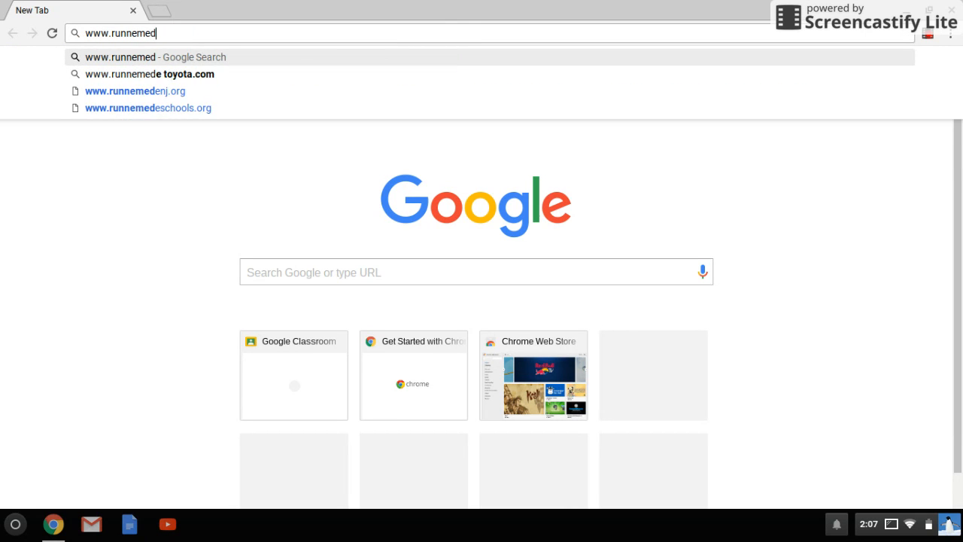
text(eschools.org)
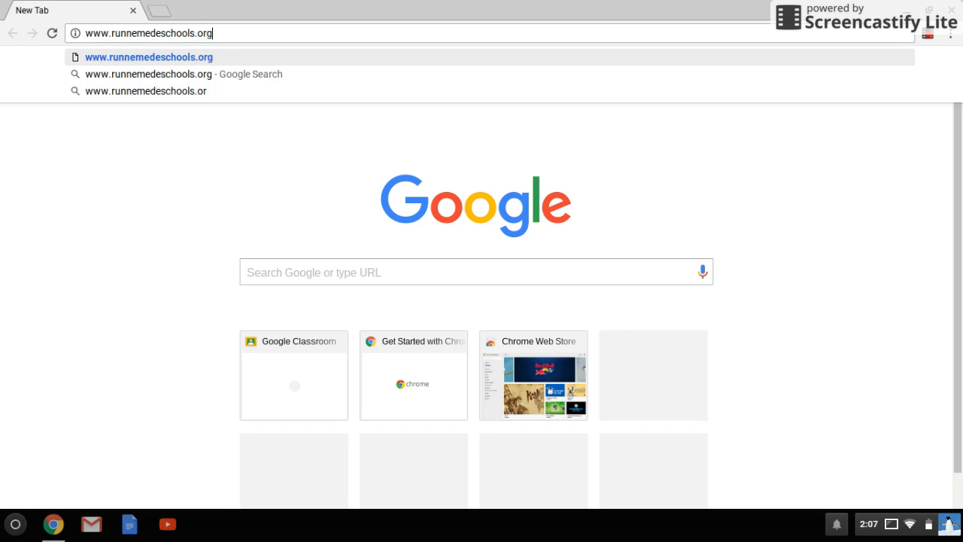
key(Return)
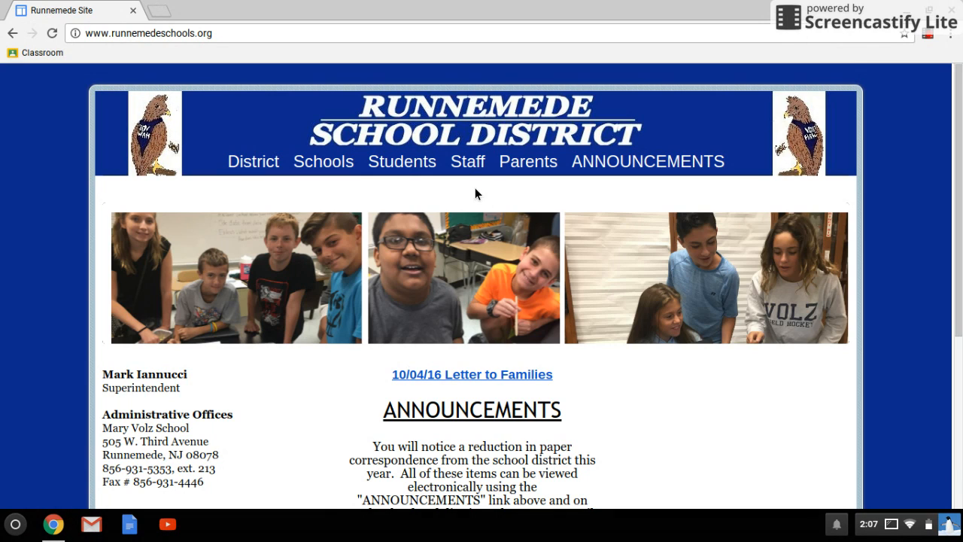
Open Google Classroom from the district site's Students menu
mouse_move(400, 163)
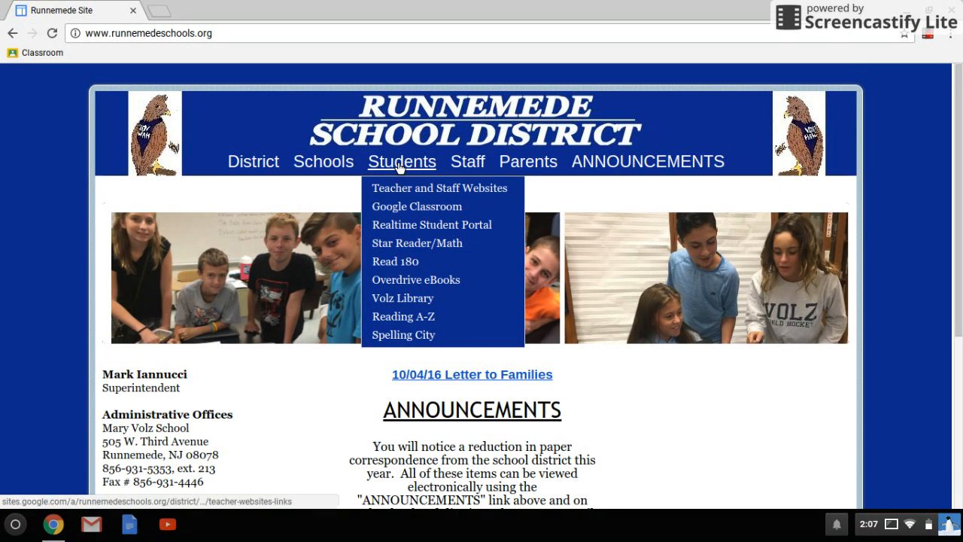
click(414, 212)
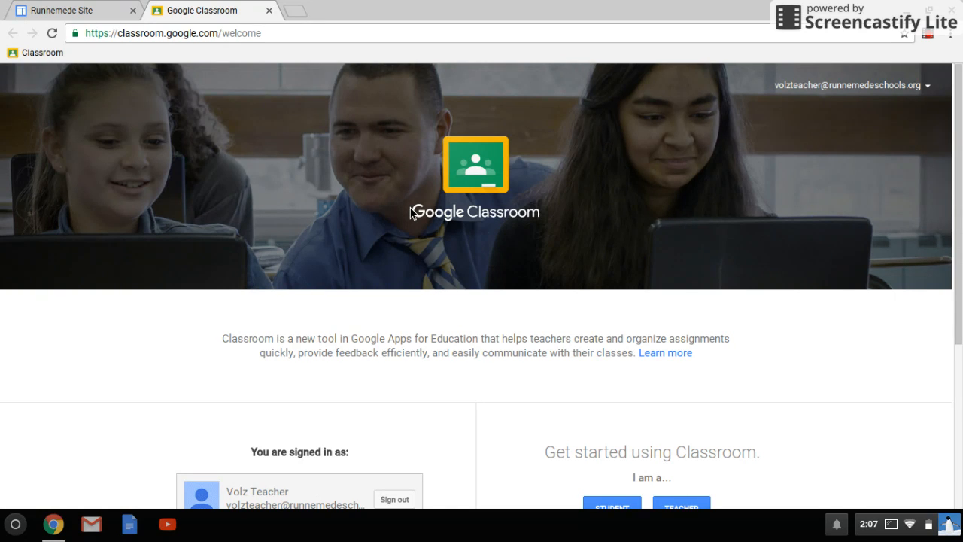
Choose the teacher role on the Classroom welcome page
scroll(410, 209, down, 3)
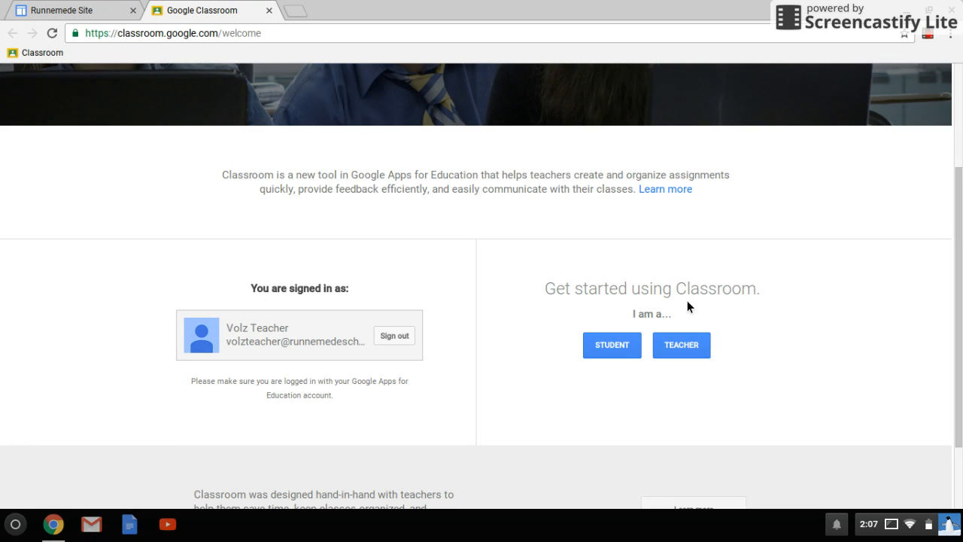
click(687, 348)
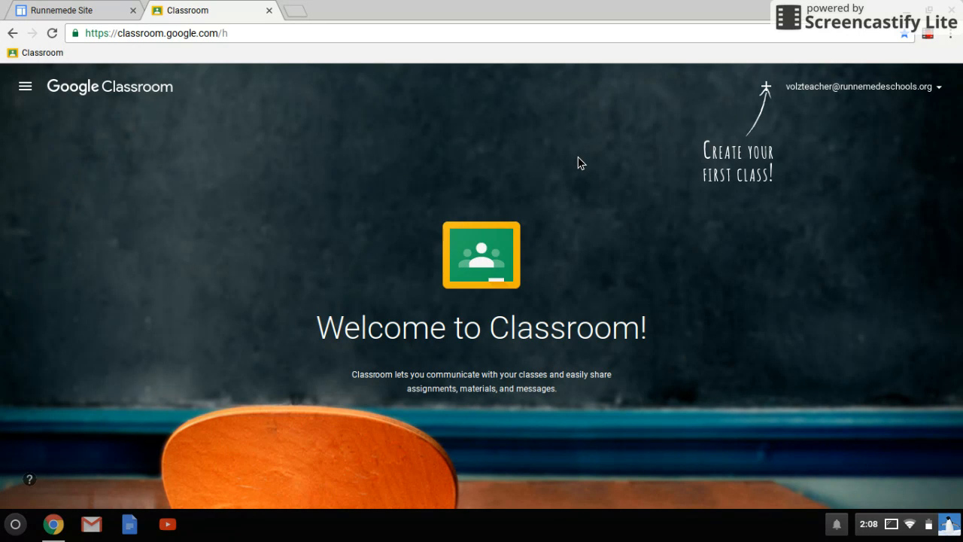
Start a new class from the + menu's Create class option
click(767, 88)
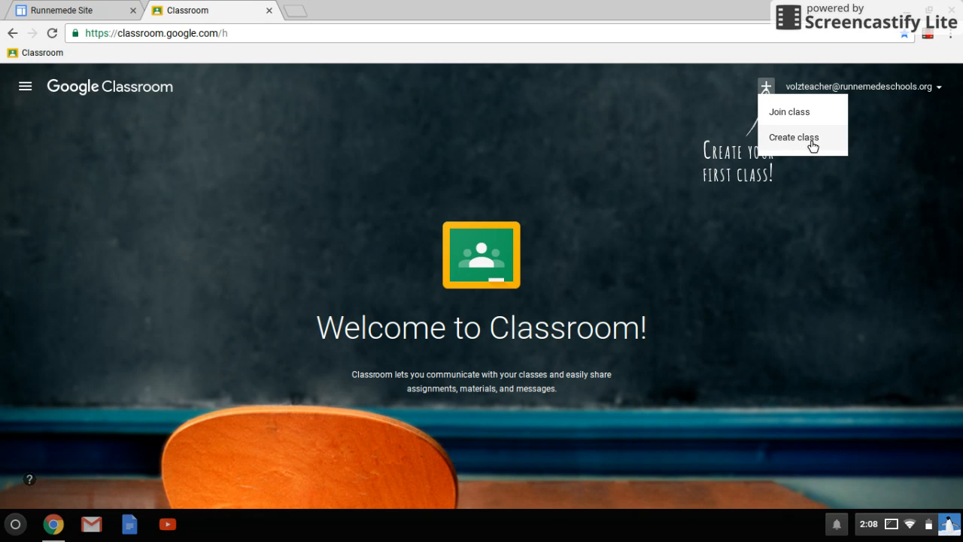
click(813, 146)
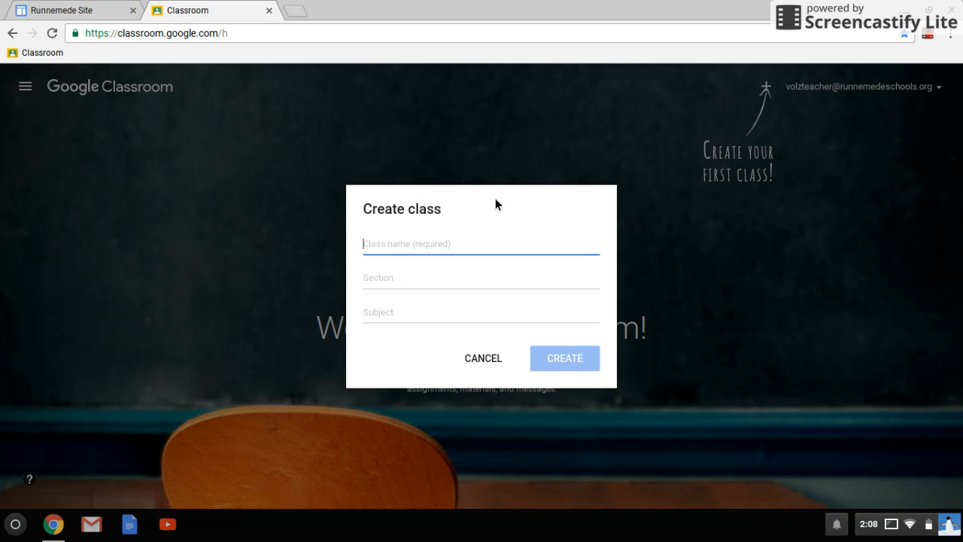
Create 'My Wonderful Demo Class' with section 'Awesome' and subject 'Too cool to mention'
text(My)
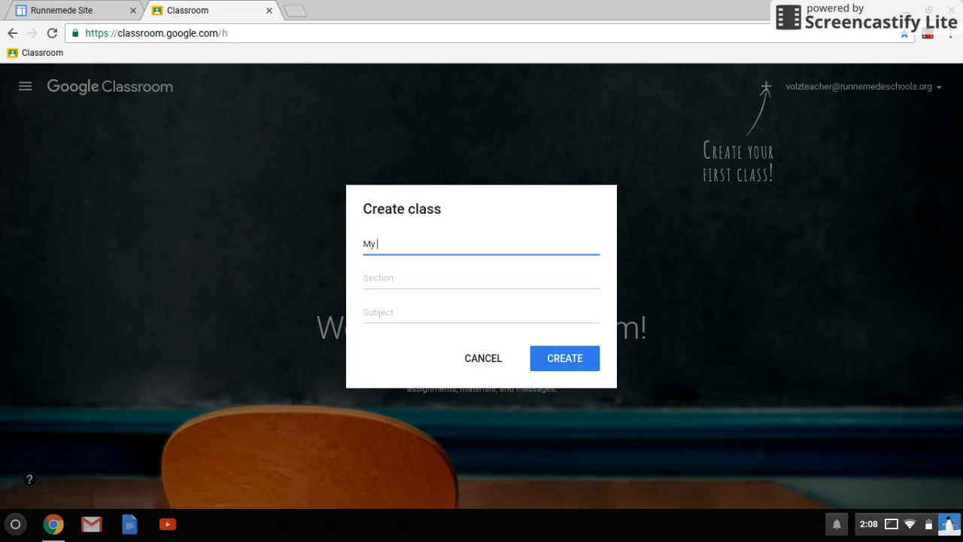
text( Wonderful Demo CLass)
key(BackSpace)
key(BackSpace)
key(BackSpace)
key(BackSpace)
text(lass)
key(Tab)
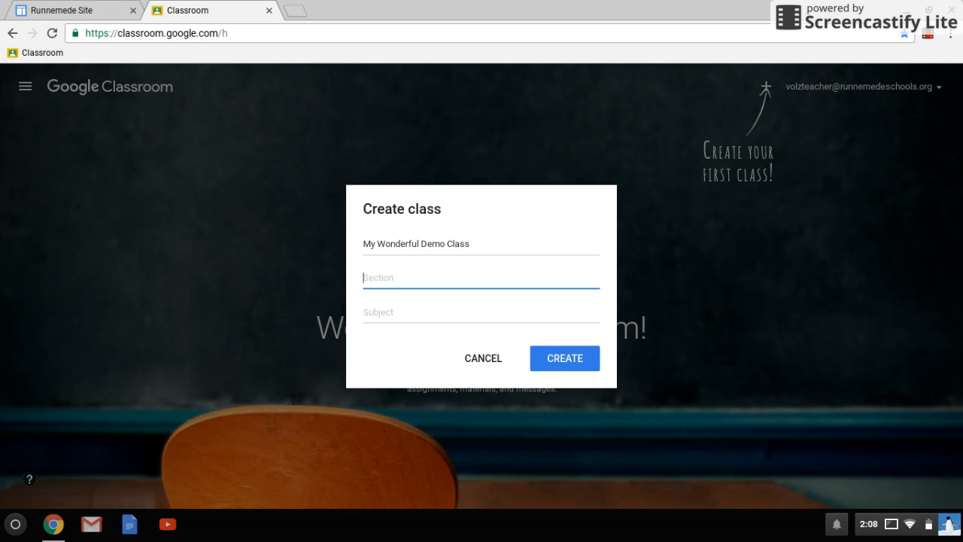
text(Awesome)
key(Tab)
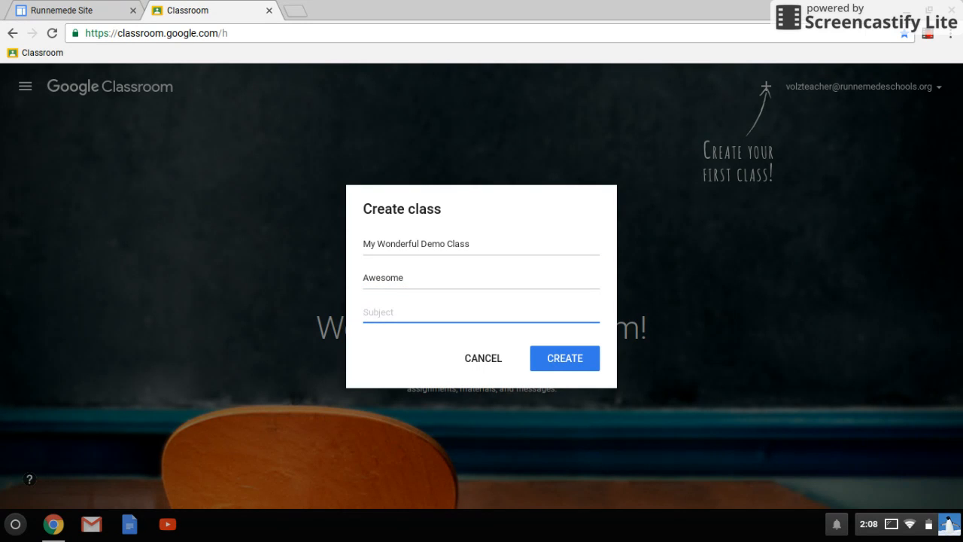
text(Too cool to mention)
click(591, 359)
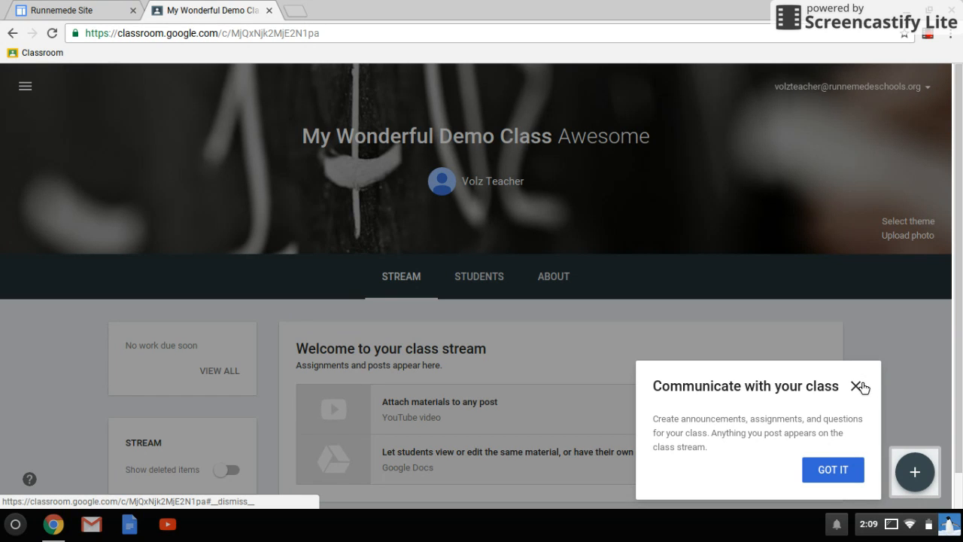
Dismiss the stream introduction tip and switch to the class's empty Students tab
click(857, 386)
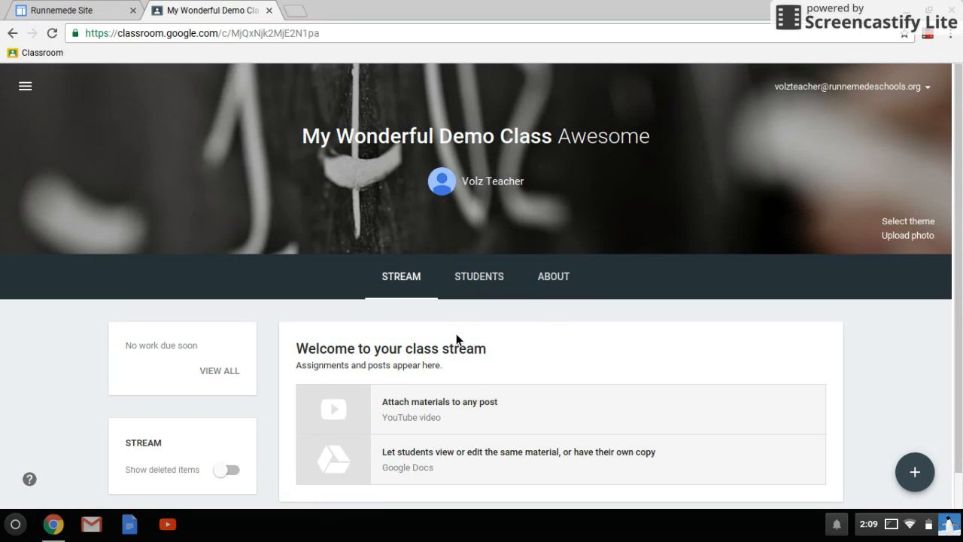
scroll(456, 333, down, 1)
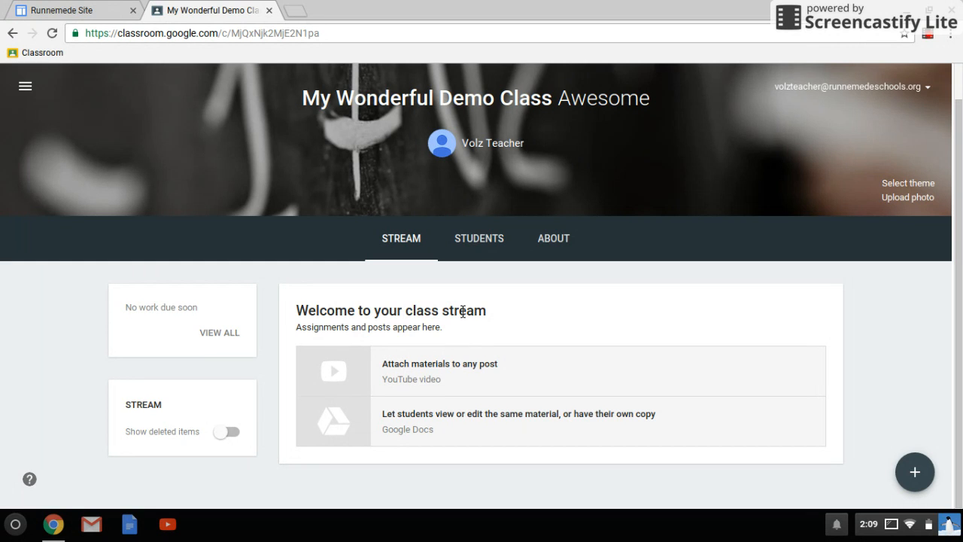
click(479, 238)
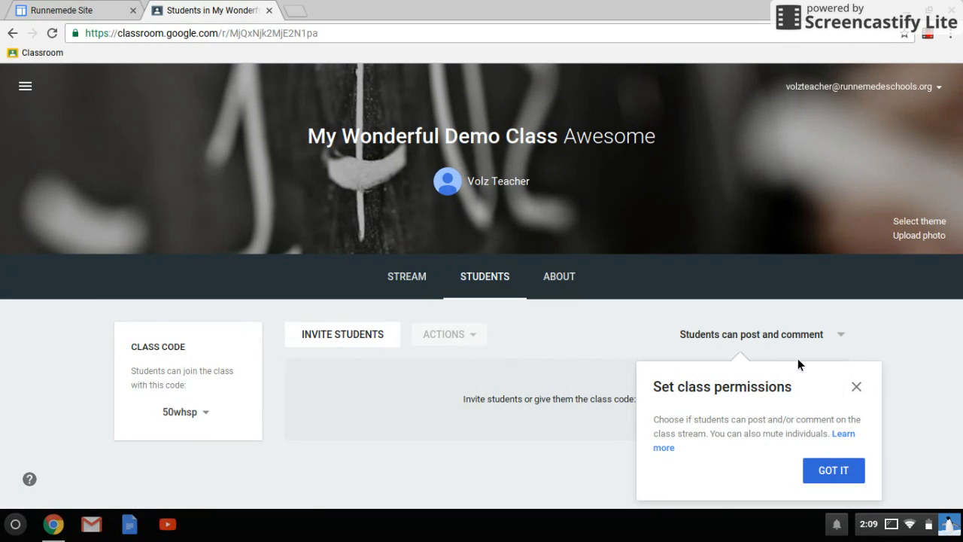
Dismiss the permissions tip, leave student posting permission unchanged, and begin inviting students
click(858, 387)
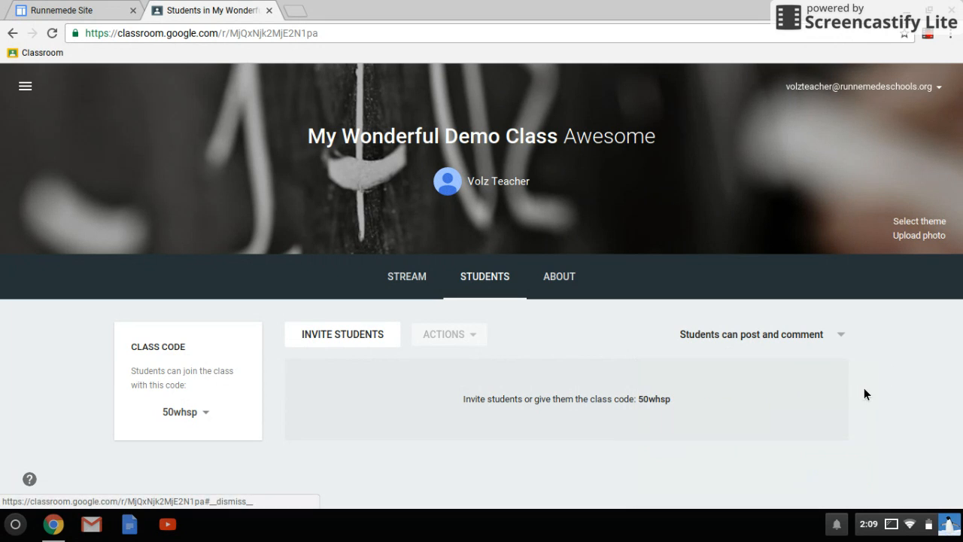
click(841, 335)
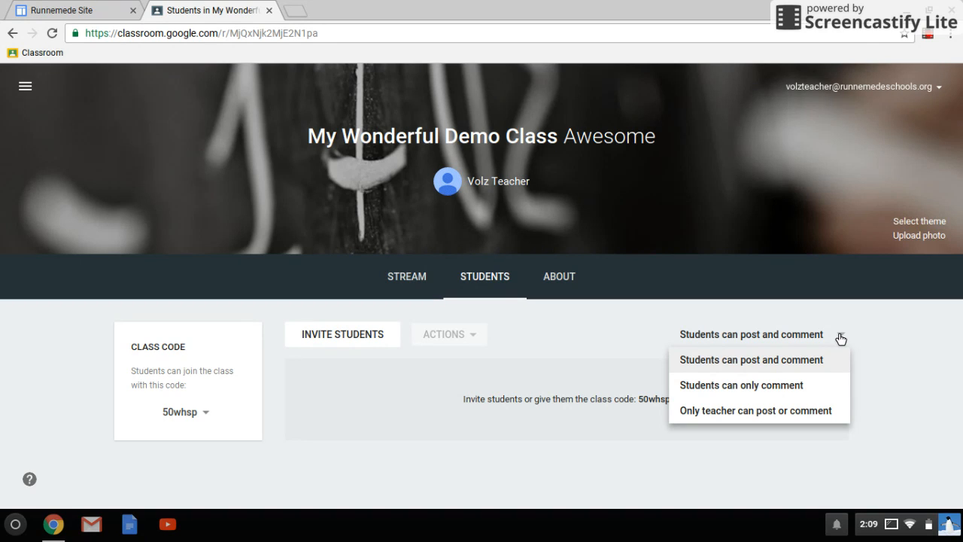
click(401, 400)
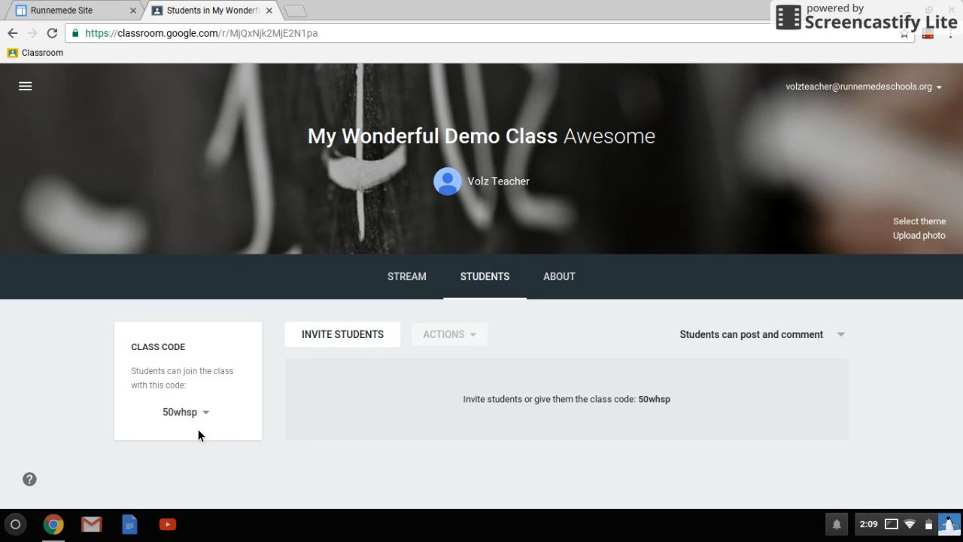
click(347, 333)
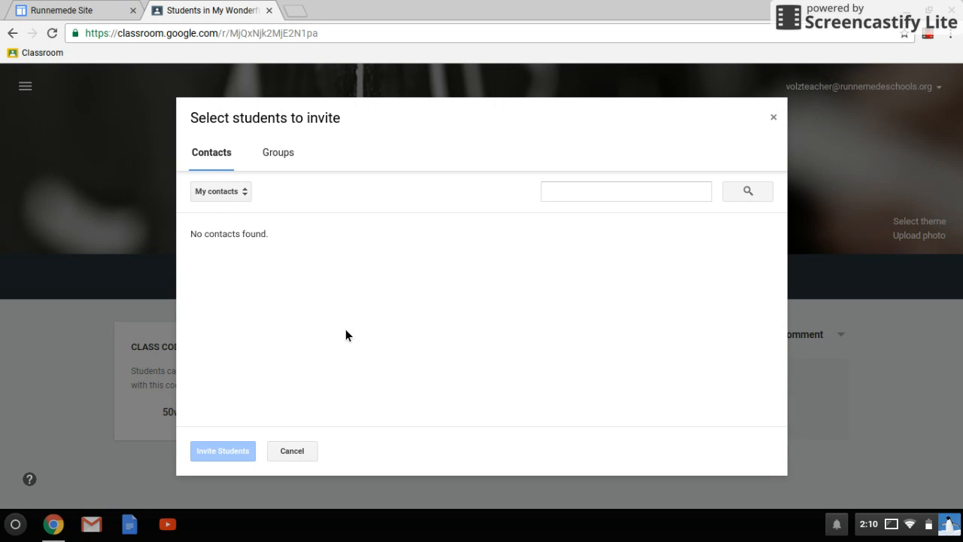
Search the contacts for students matching 'r23'
click(629, 200)
text(r23)
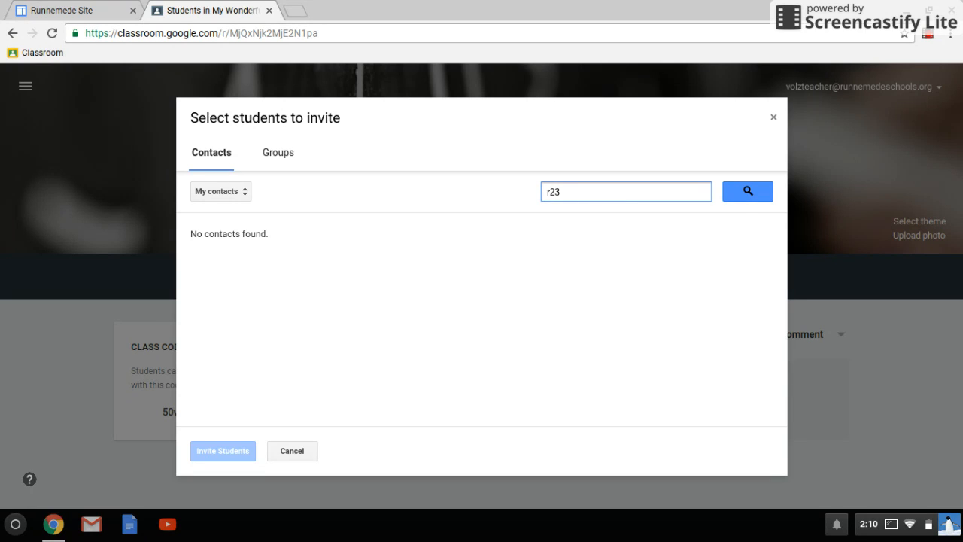
key(Return)
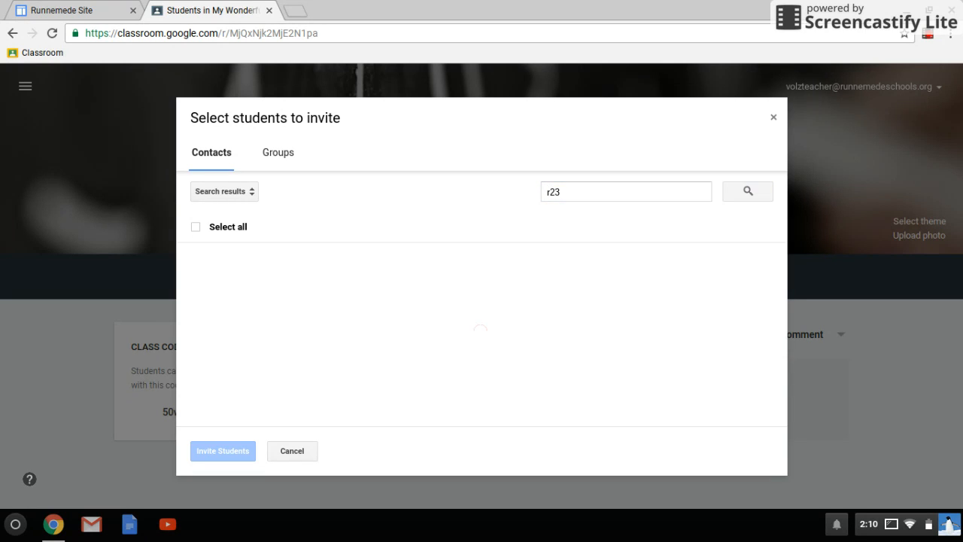
scroll(511, 366, down, 5)
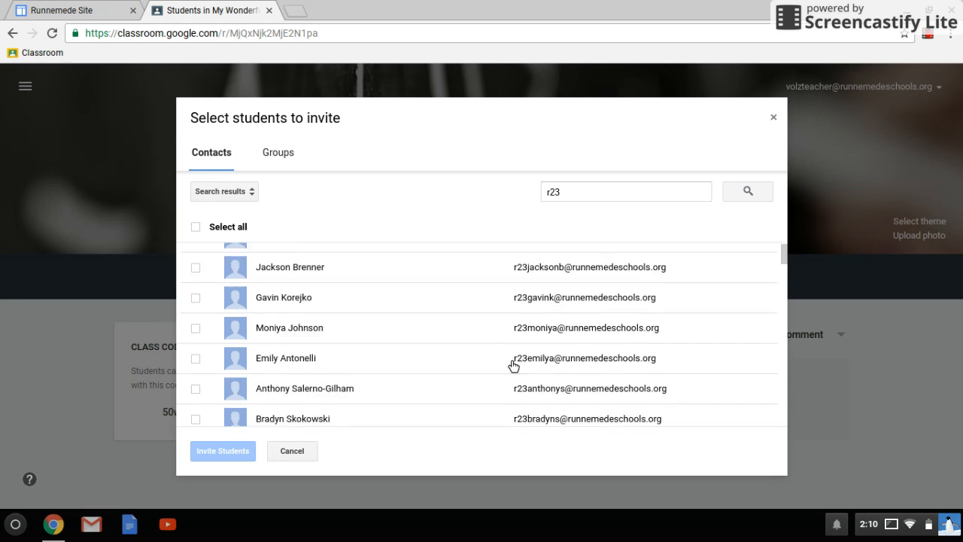
scroll(513, 366, down, 10)
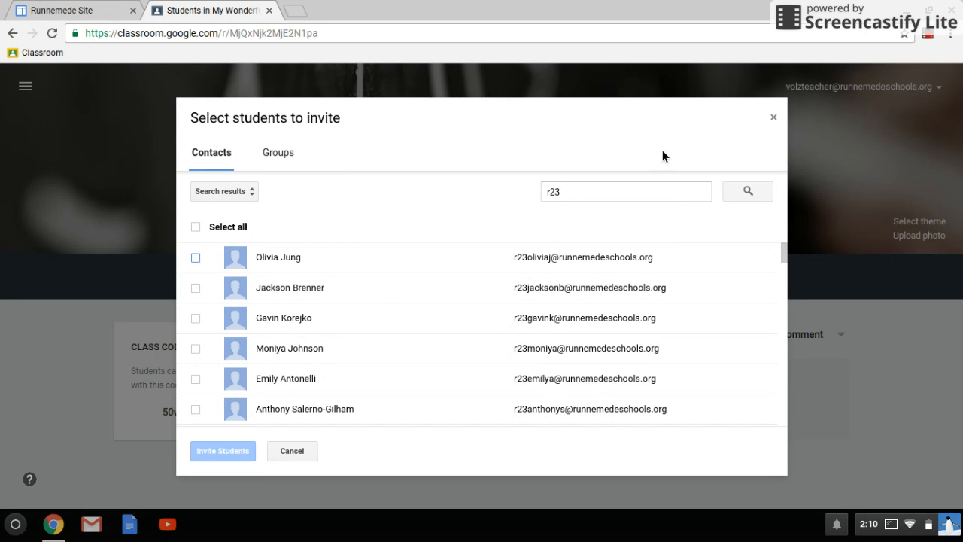
Narrow the search to a specific student's username, then cancel without inviting anyone
click(646, 194)
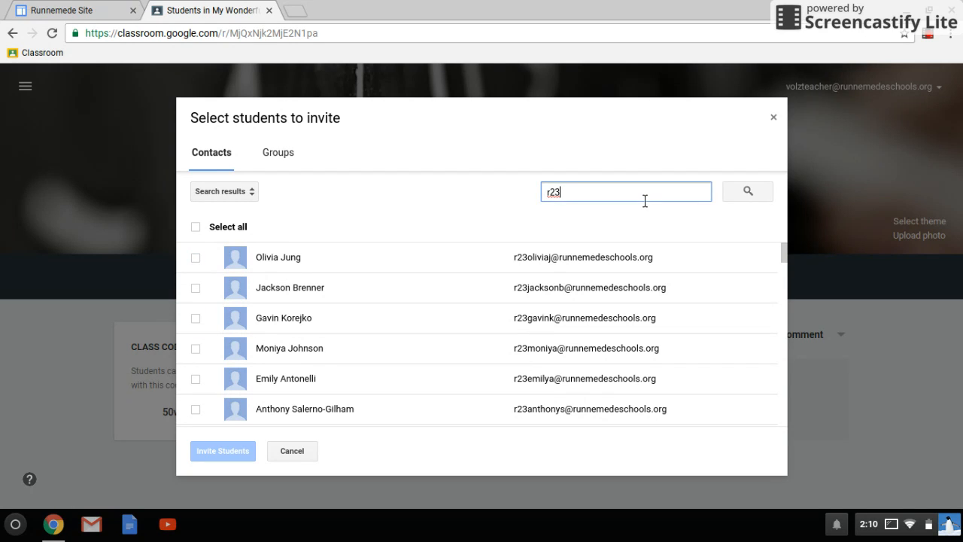
text(olivia)
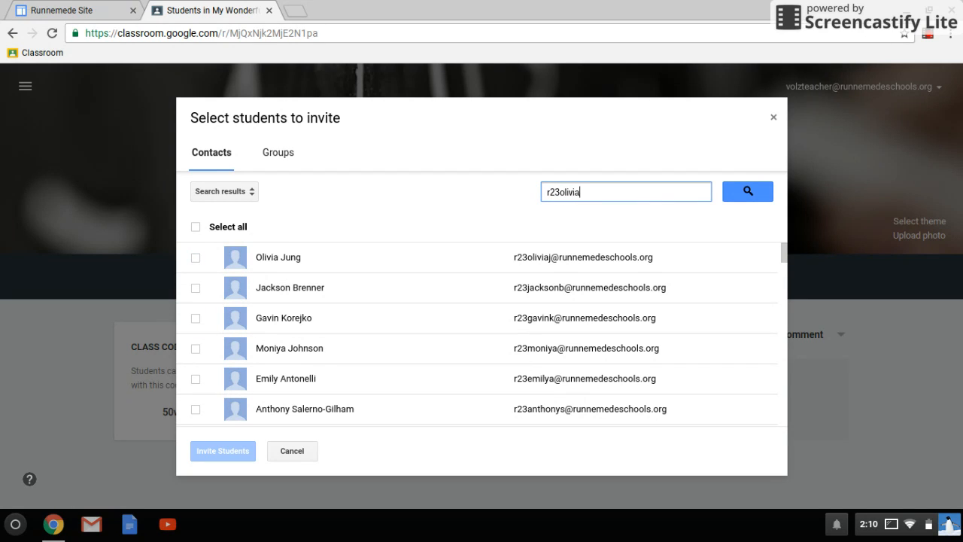
key(Return)
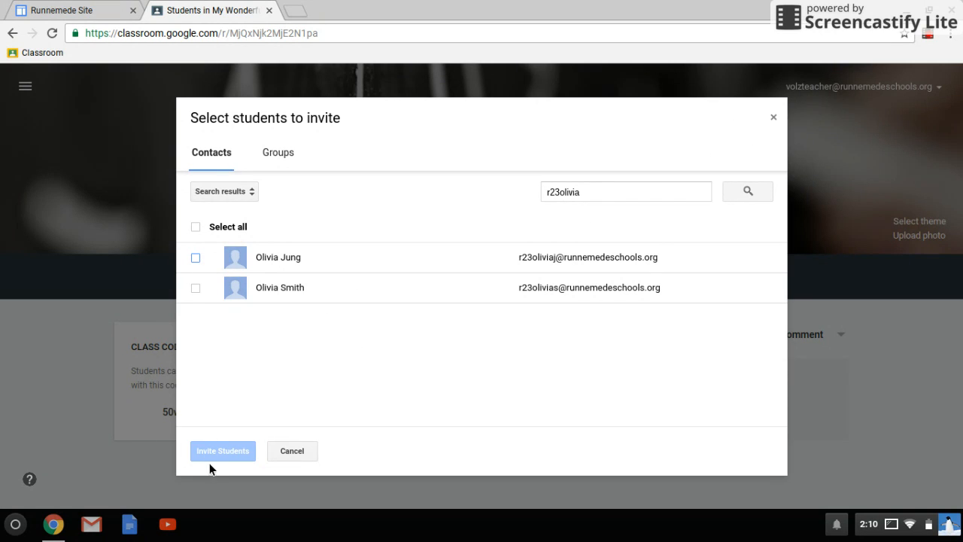
click(285, 452)
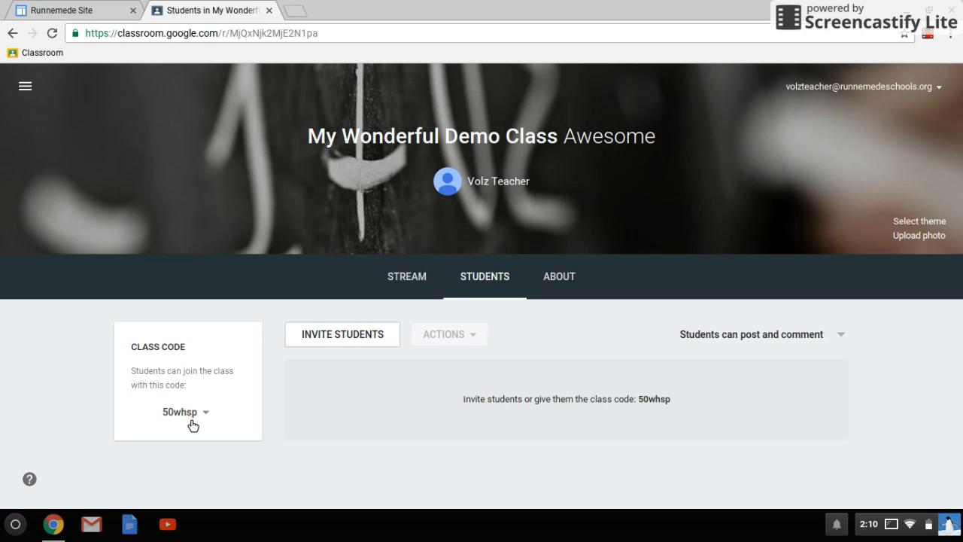
Open the class's About page and scroll down to the Invite Teacher option
click(577, 286)
scroll(411, 263, down, 3)
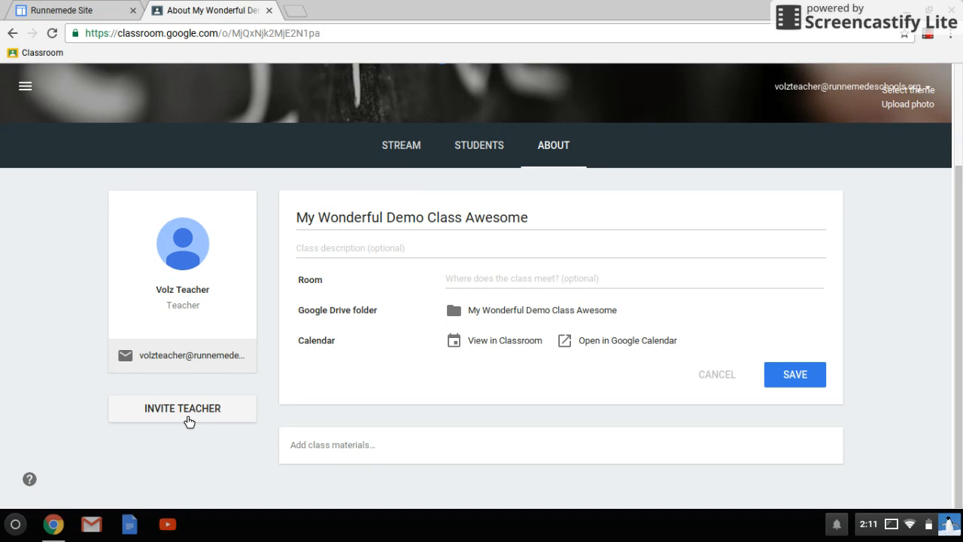
Search for a co-teacher's username, cancel the invite, return to Stream, and open the status panel
click(188, 421)
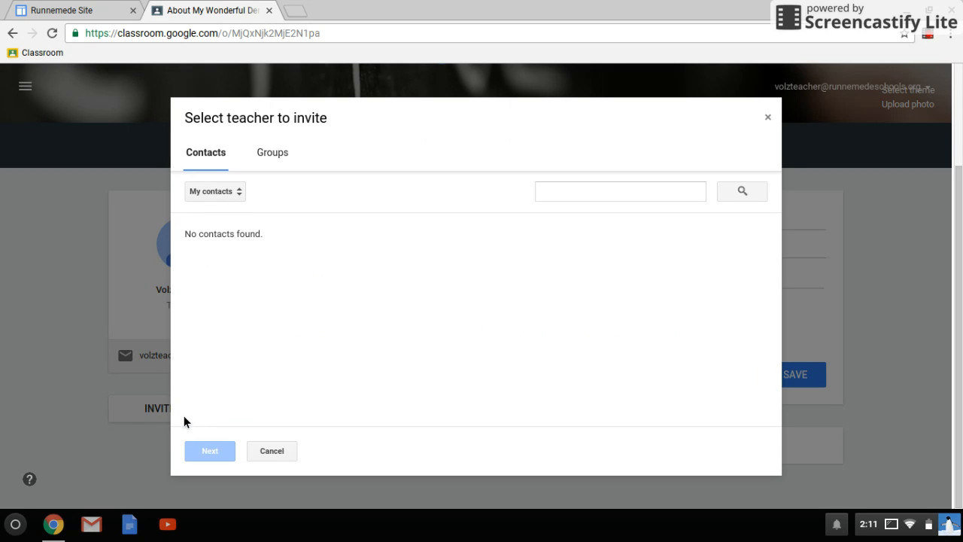
click(595, 191)
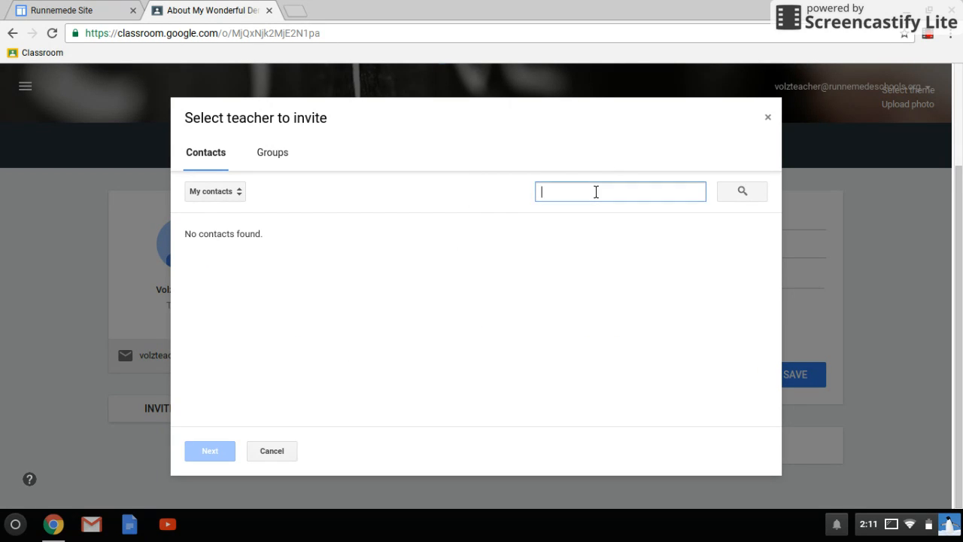
key(Return)
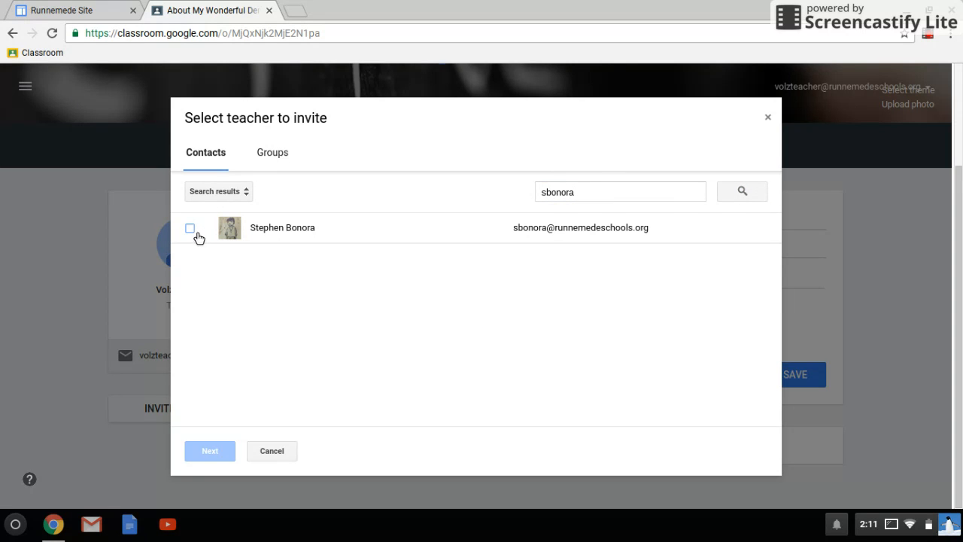
click(279, 449)
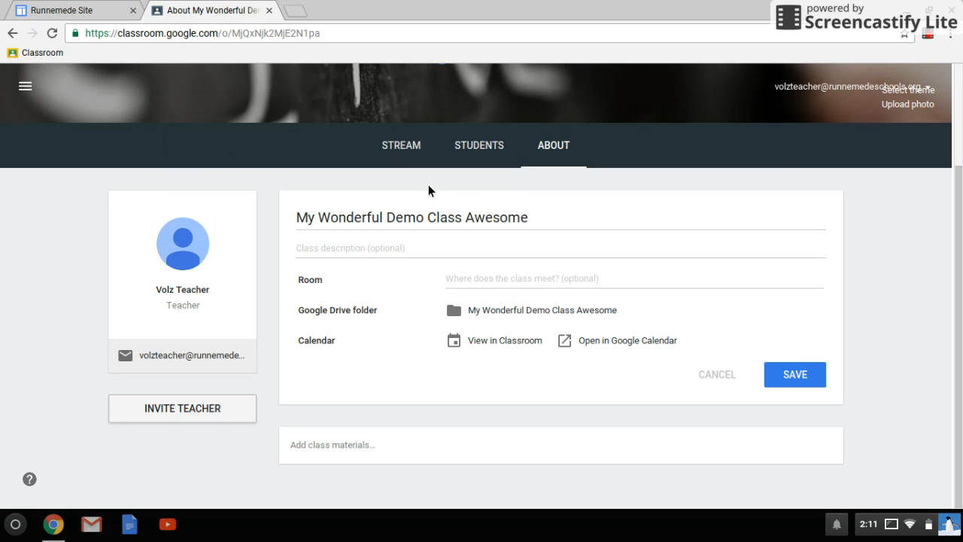
click(400, 145)
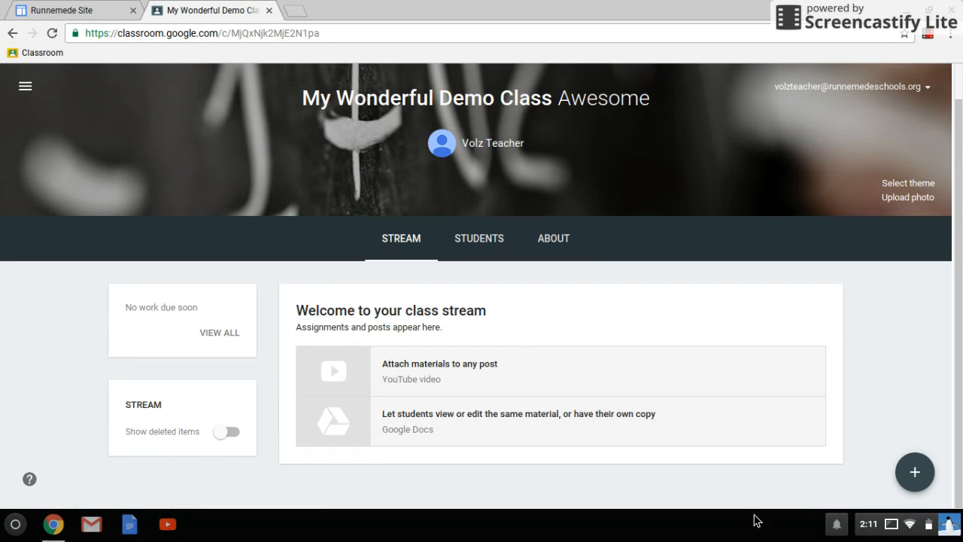
click(902, 525)
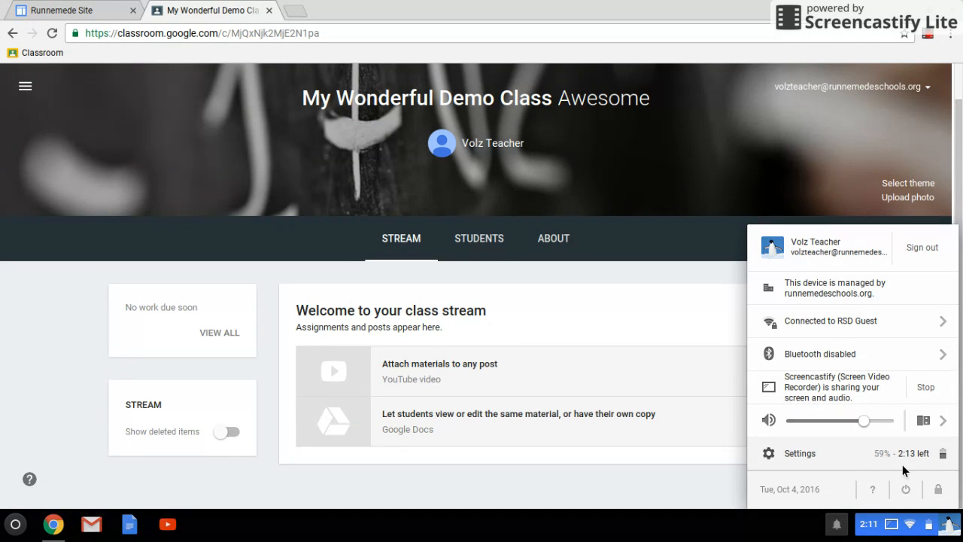